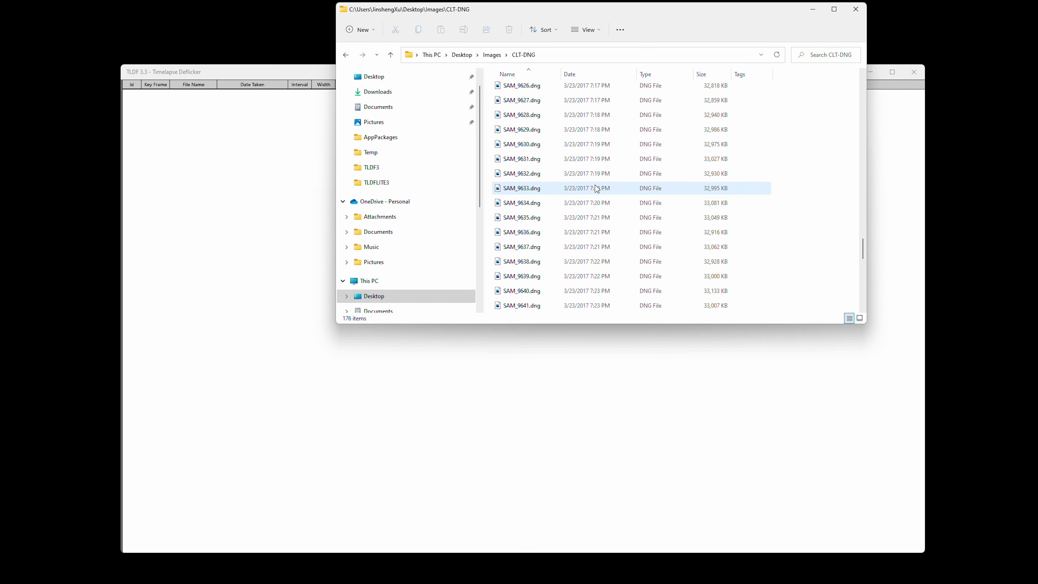
Load the CLT-DNG folder from Images into Timelapse Deflicker and close the file browser window.
scroll(597, 189, "up", 20)
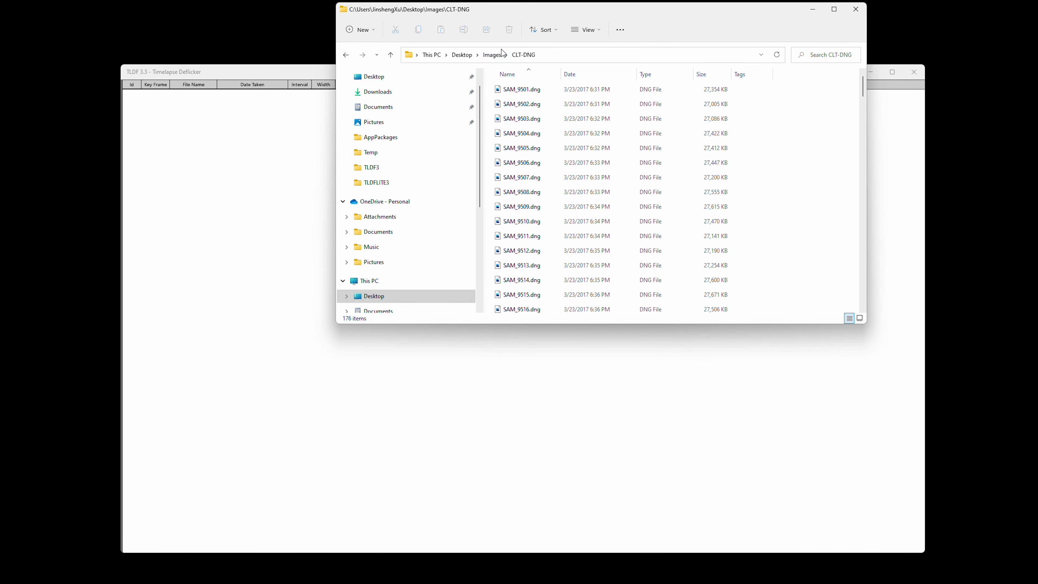
left_click(494, 55)
left_click_drag(515, 89, 287, 416)
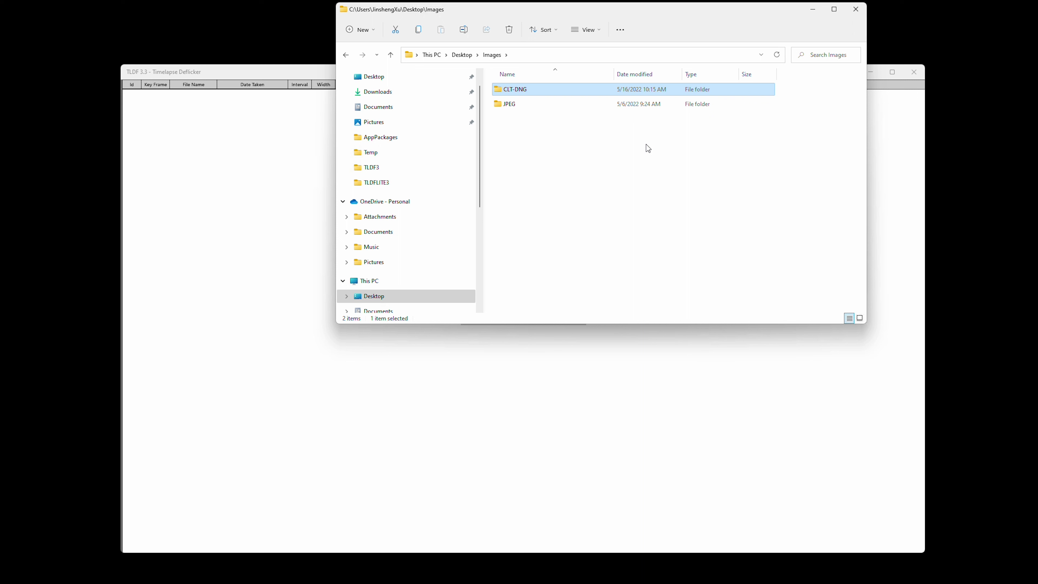
left_click(272, 73)
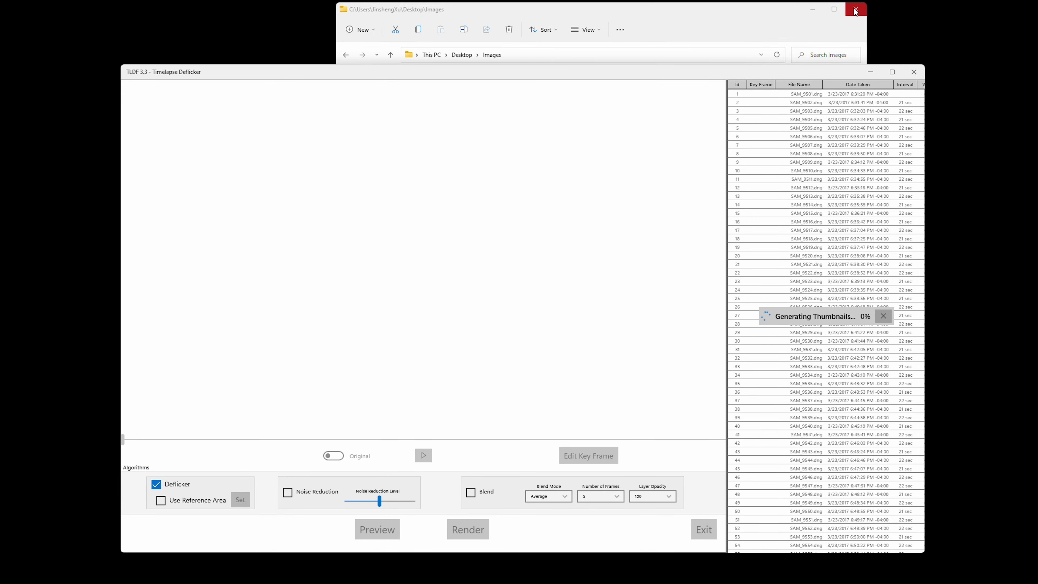
left_click(856, 12)
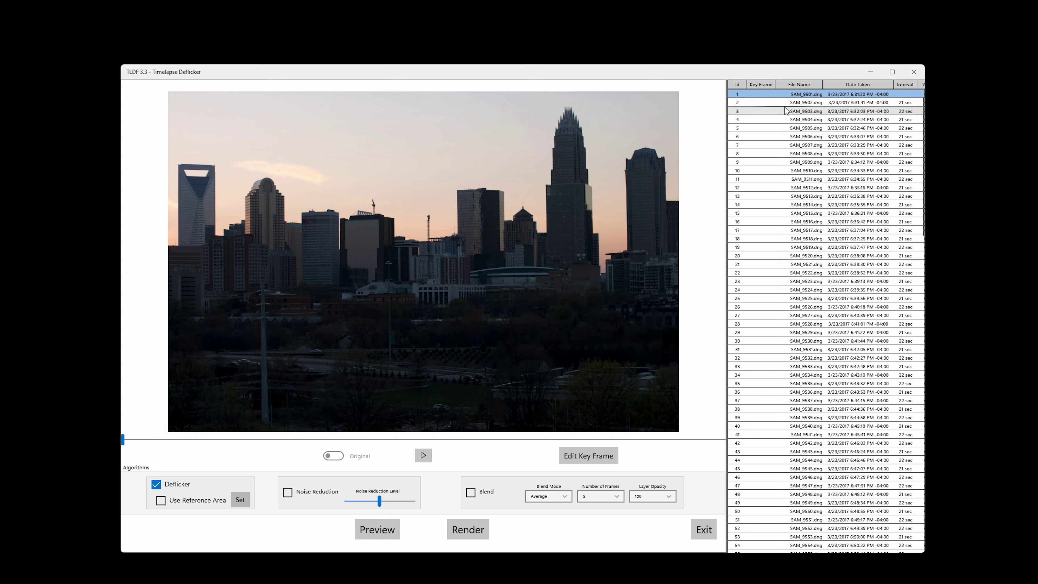
Remove SAM_9501.dng from the image sequence and generate a preview with Deflicker enabled.
key("Delete")
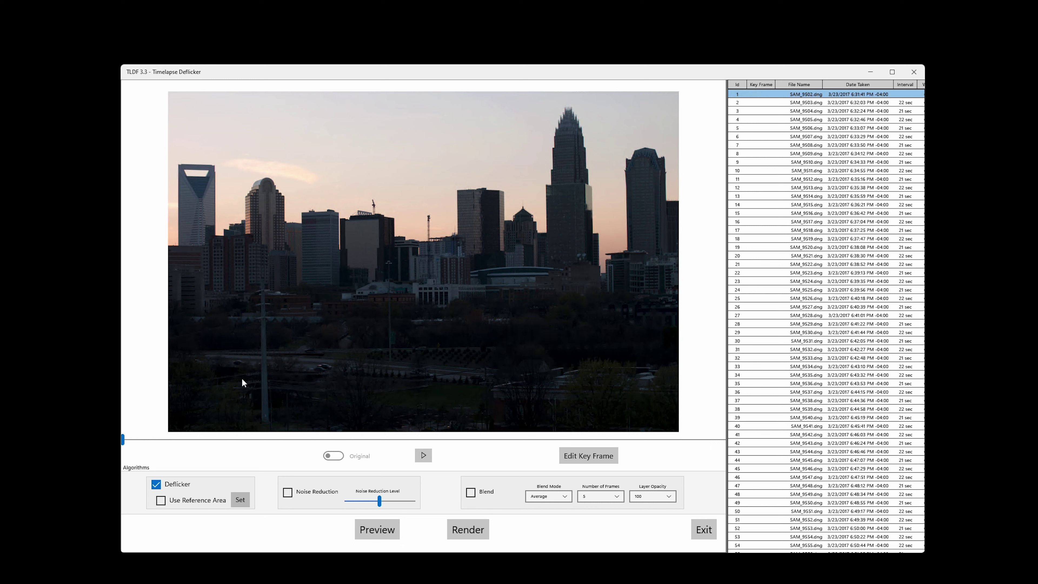
left_click(370, 531)
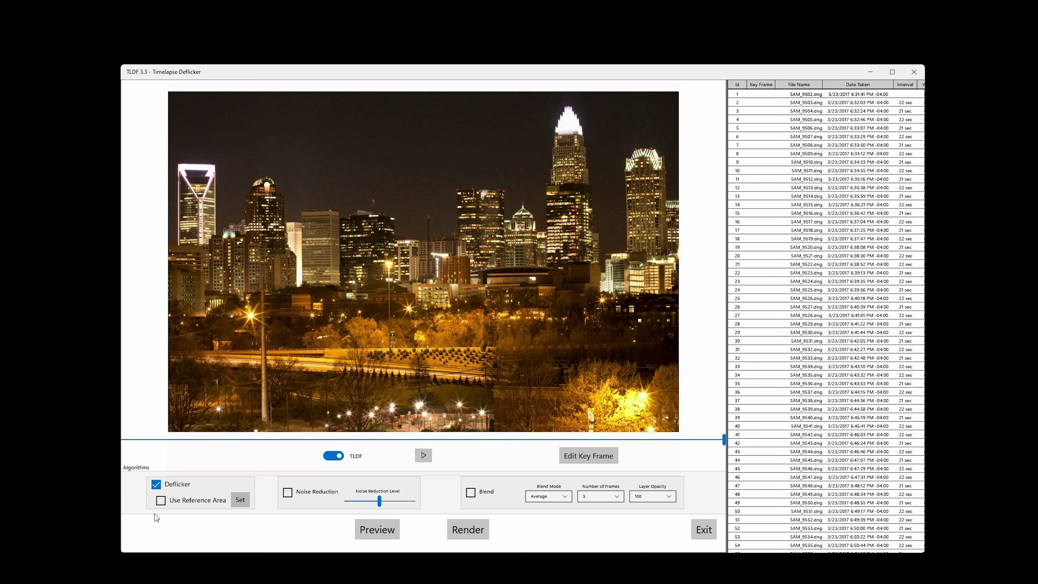
Enable the deflicker reference area and set it over the sky and skyline, across nearly the full image width.
left_click(161, 503)
left_click(241, 501)
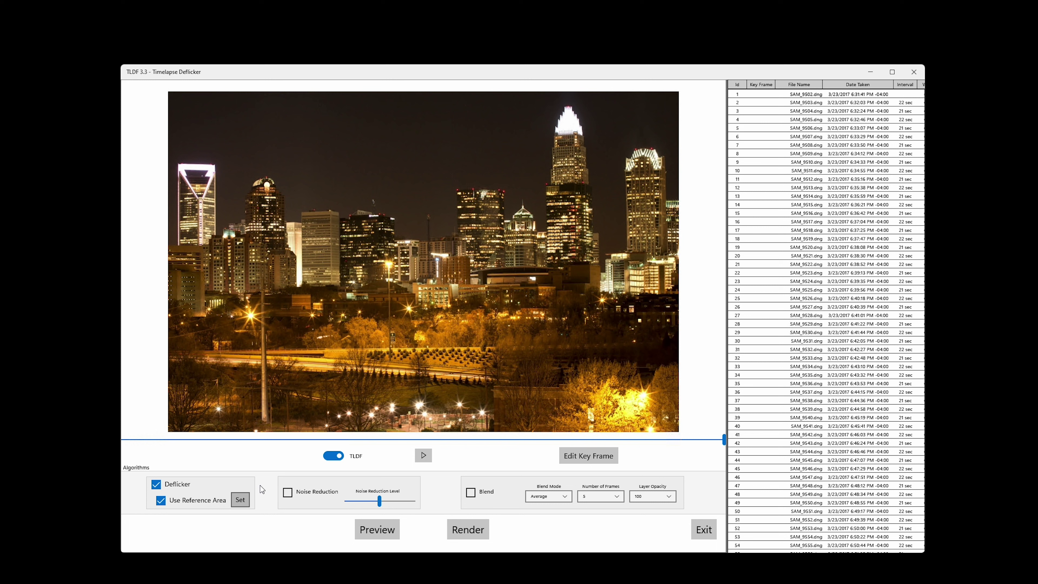
left_click_drag(171, 96, 668, 341)
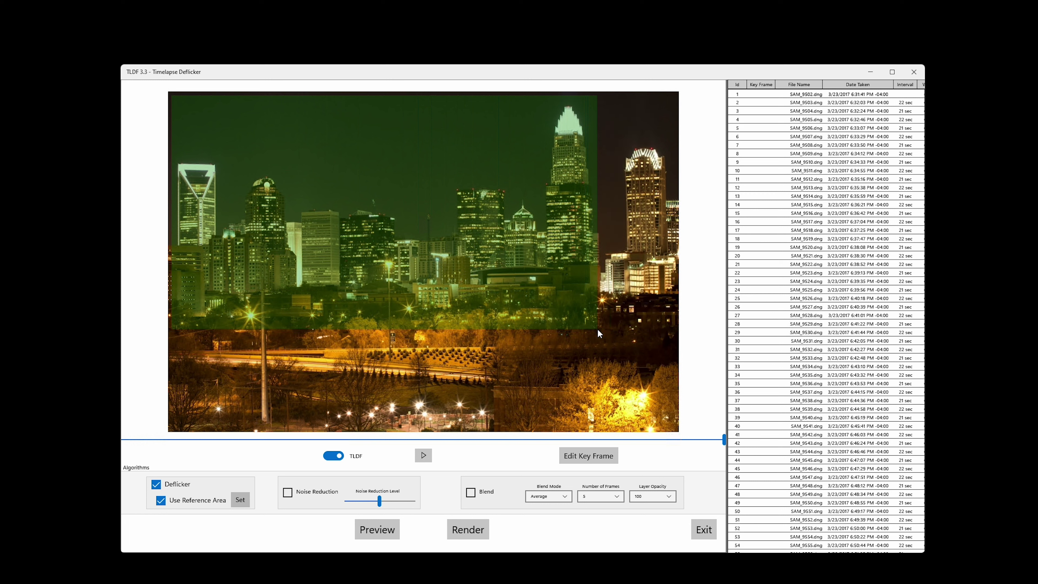
left_click_drag(598, 328, 677, 338)
left_click(639, 322)
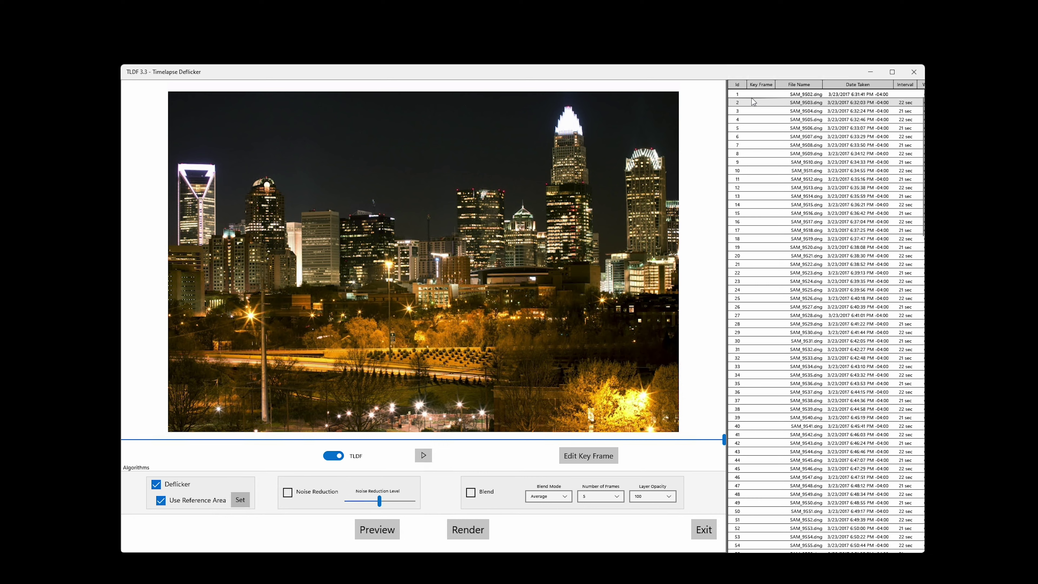
Make SAM_9502.dng a key frame, set its tint to 50 and raise its temperature for a warmer look.
left_click(801, 94)
left_click(589, 456)
left_click(267, 114)
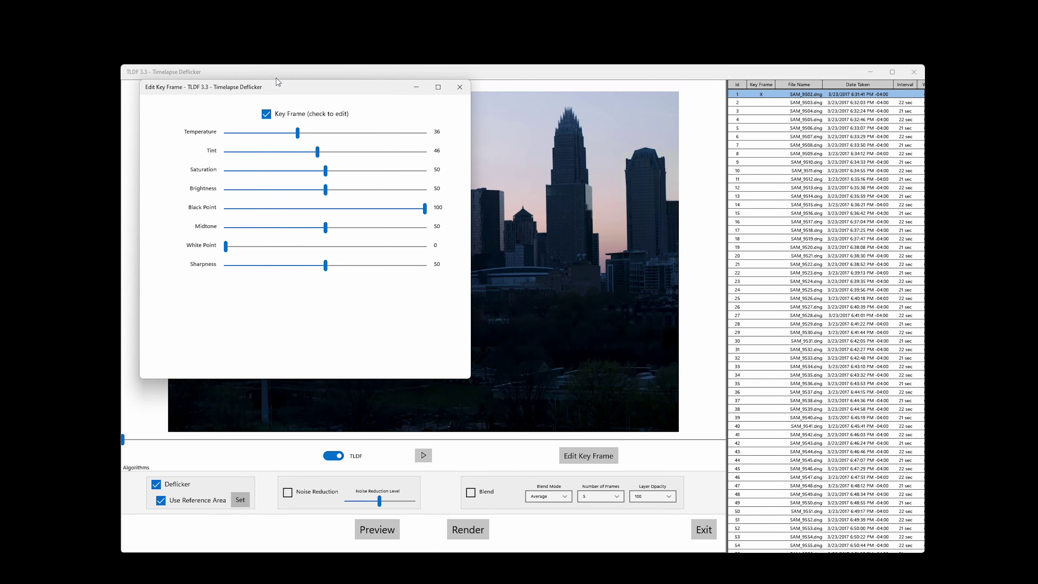
left_click_drag(282, 88, 468, 256)
mouse_move(504, 323)
left_mouse_down()
mouse_move(520, 325)
mouse_move(511, 324)
left_mouse_up()
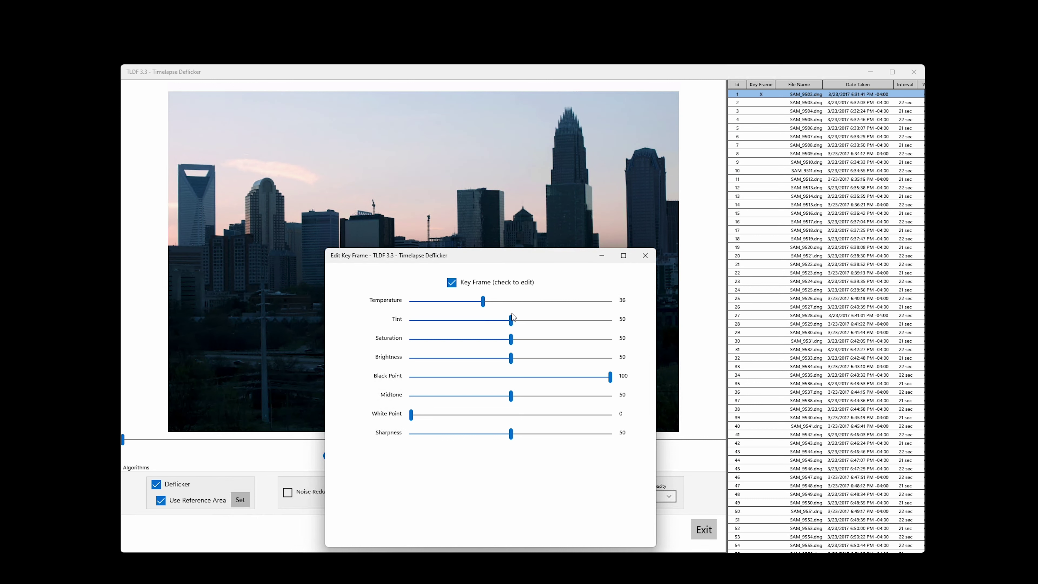
left_click_drag(506, 257, 380, 346)
left_click_drag(358, 380, 388, 380)
left_click(521, 334)
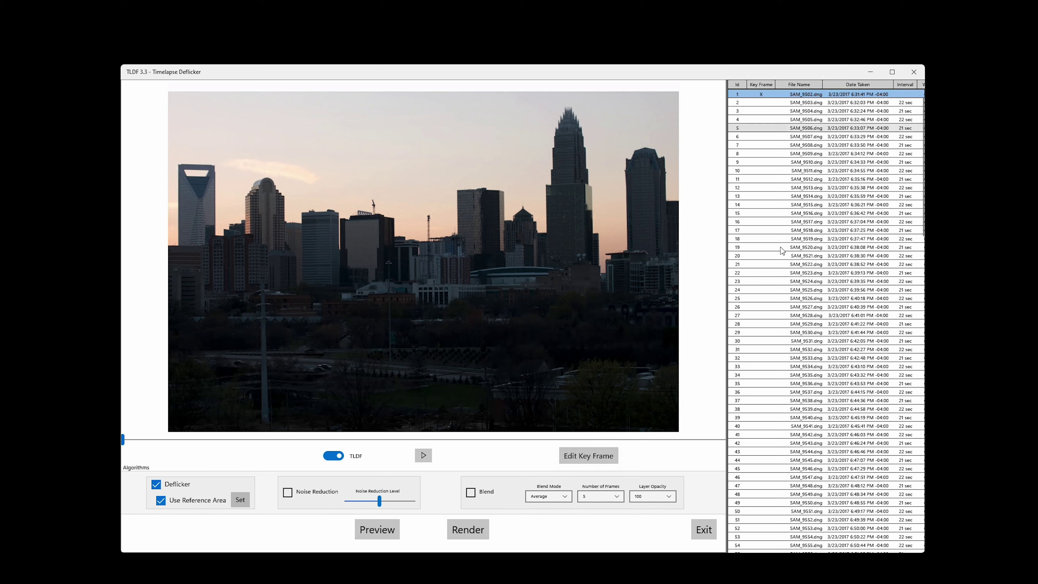
Examine the key frame settings of SAM_9530.dng without making it a key frame.
scroll(809, 323, "down", 20)
scroll(781, 450, "up", 20)
left_click(776, 331)
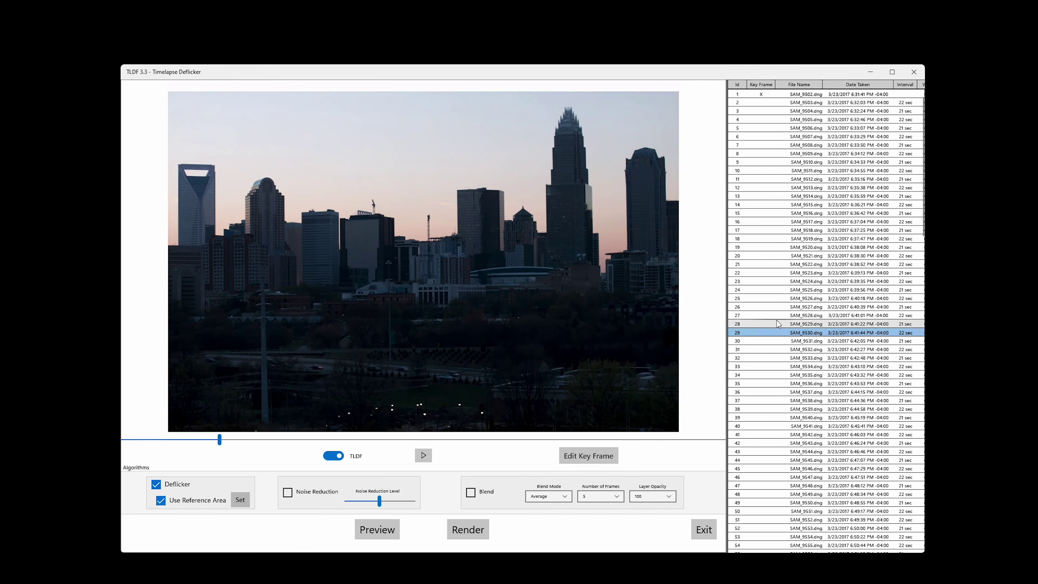
left_click(589, 456)
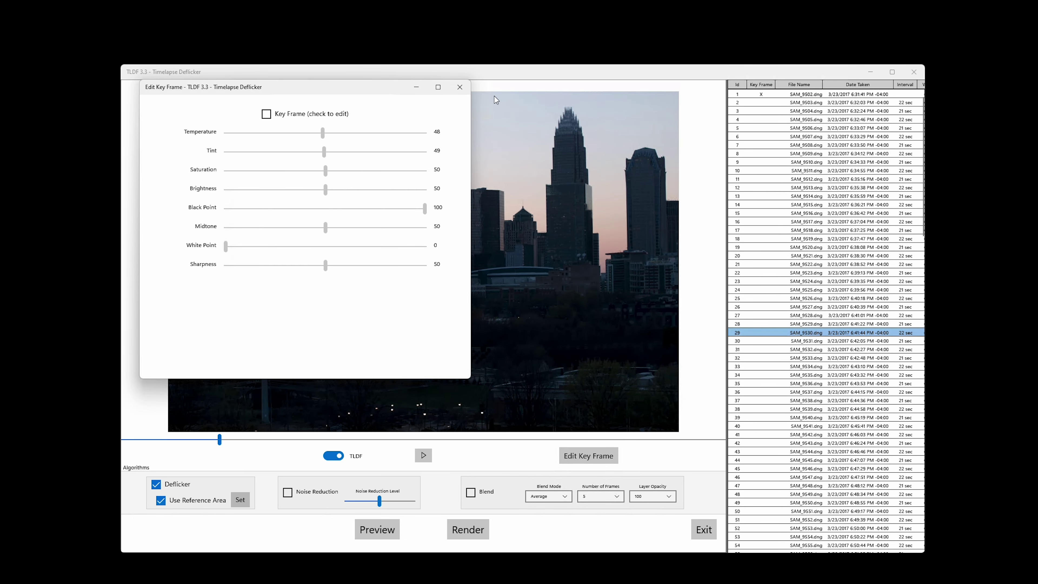
left_click(460, 87)
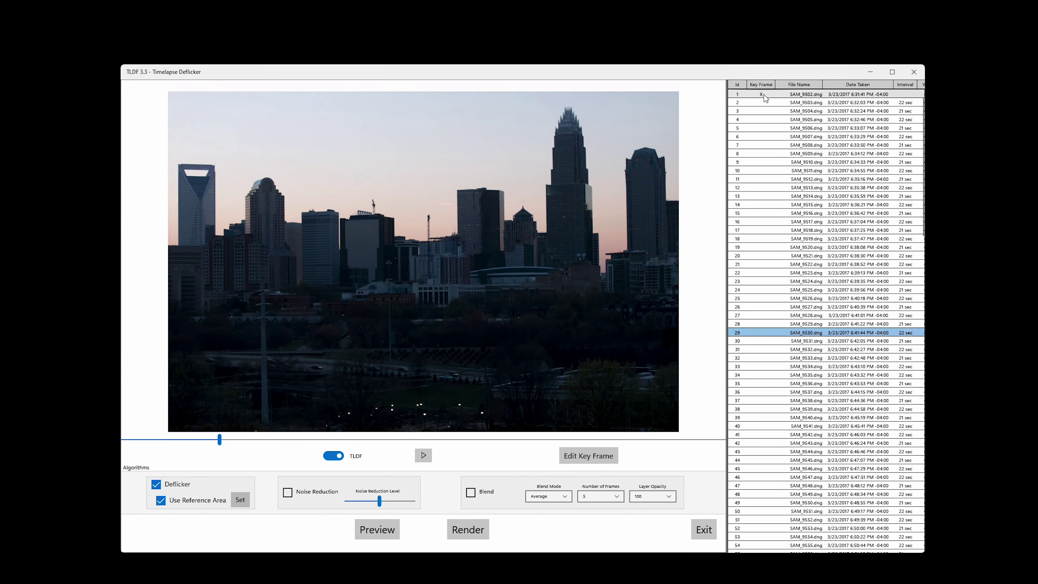
Regenerate the preview and set the file prefix in the render options to CLTDayToNight.
left_click(377, 529)
left_click(468, 529)
double_click(456, 213)
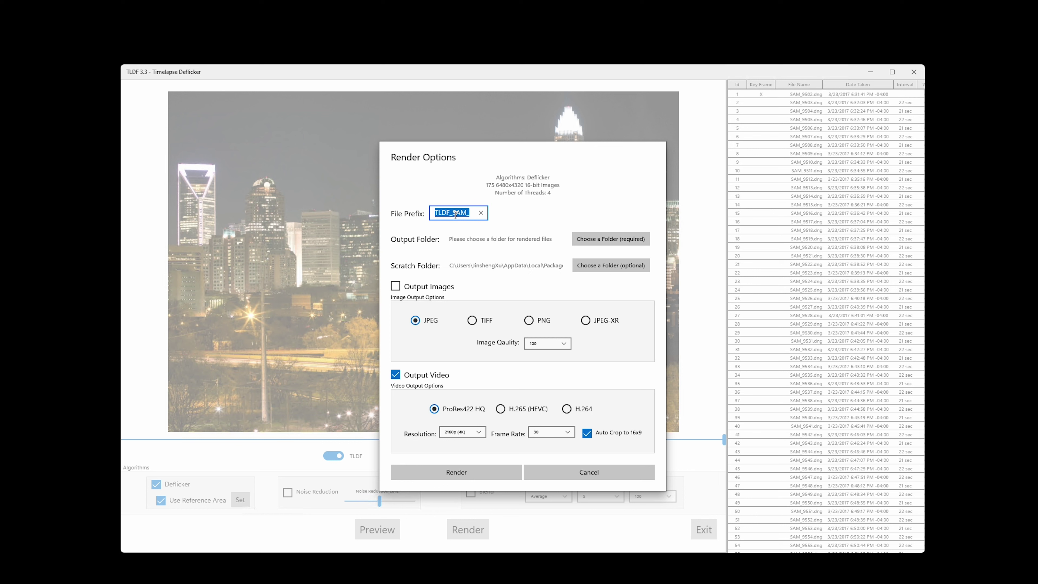
type("CLTDayto")
key("BackSpace")
key("BackSpace")
type("ToNight")
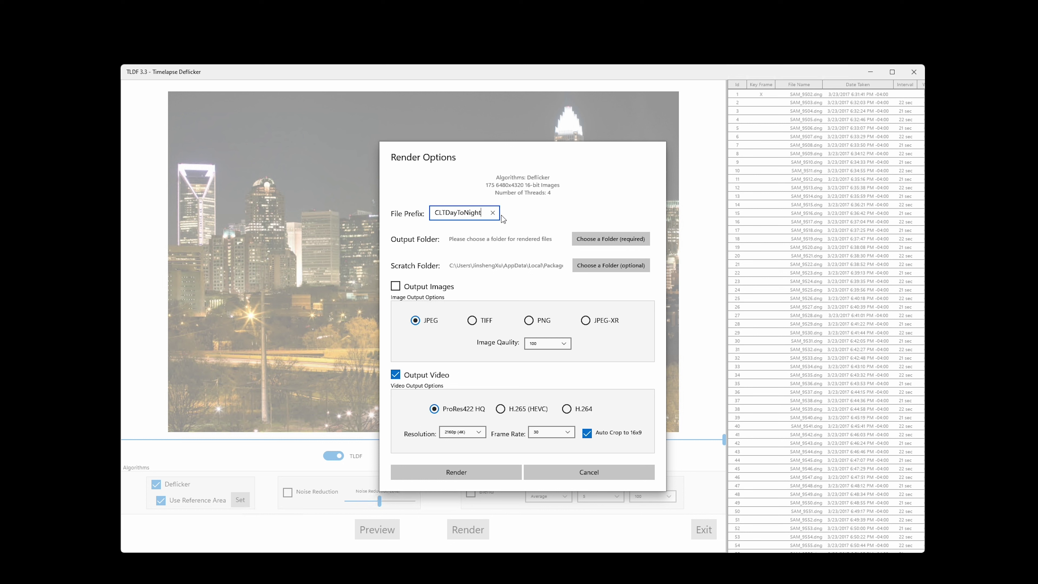
Choose Y:\Temp as the output folder and set the video resolution to Original Size.
left_click(586, 241)
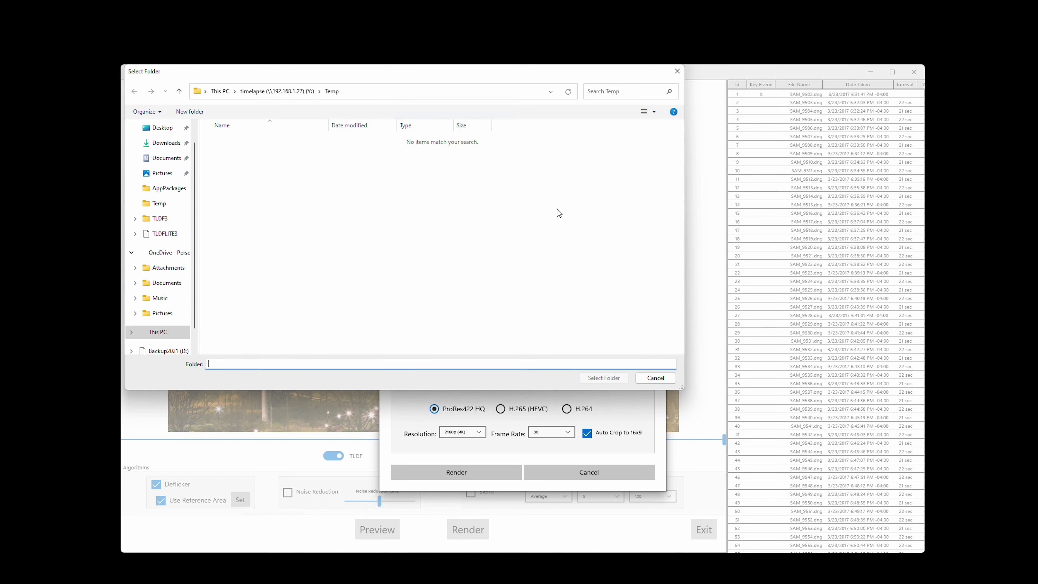
left_click(332, 91)
left_click(594, 377)
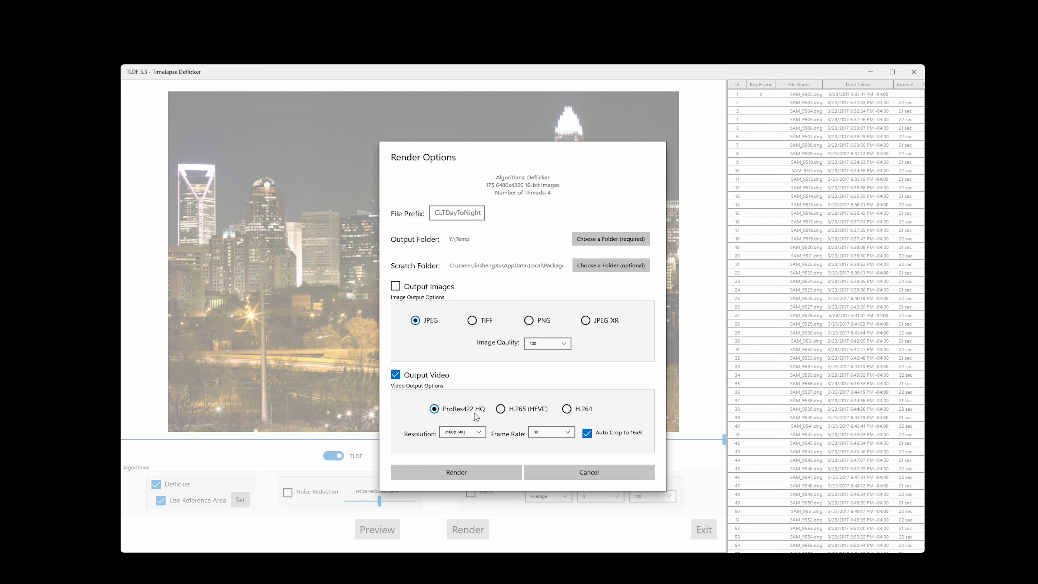
left_click(474, 432)
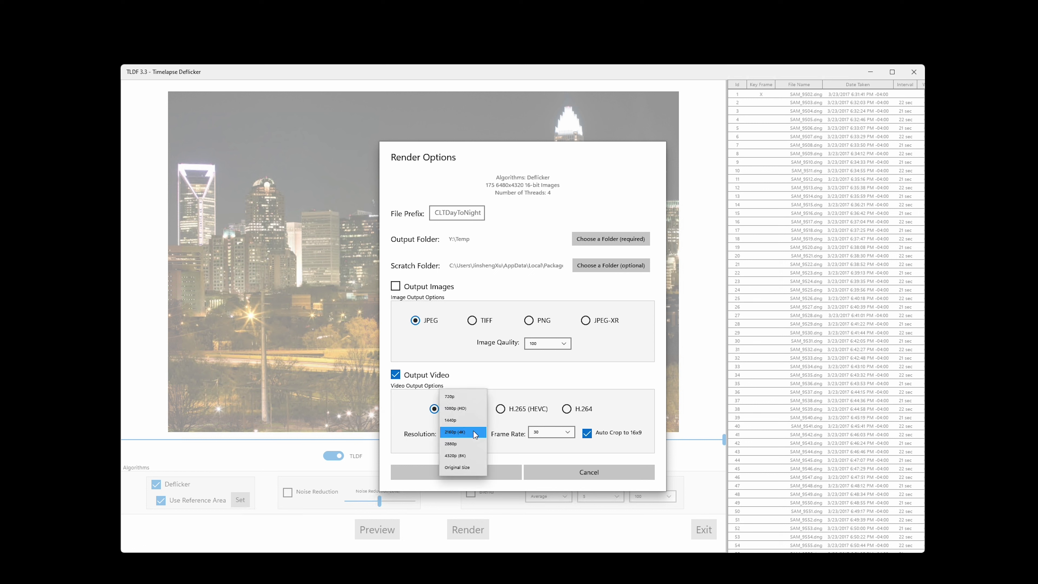
left_click(461, 467)
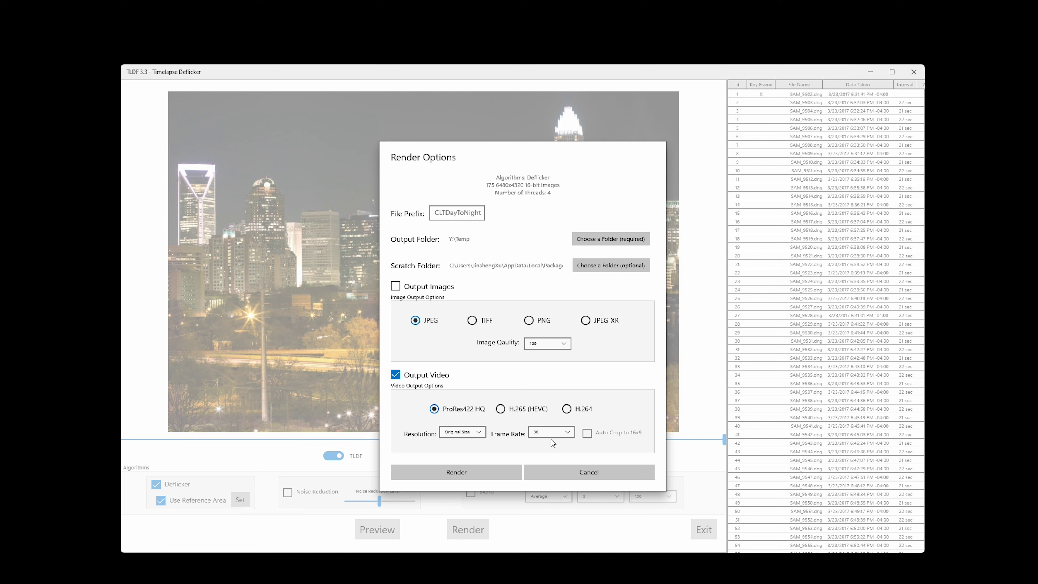
Render the time-lapse video and exit the program once rendering is complete.
left_click(449, 474)
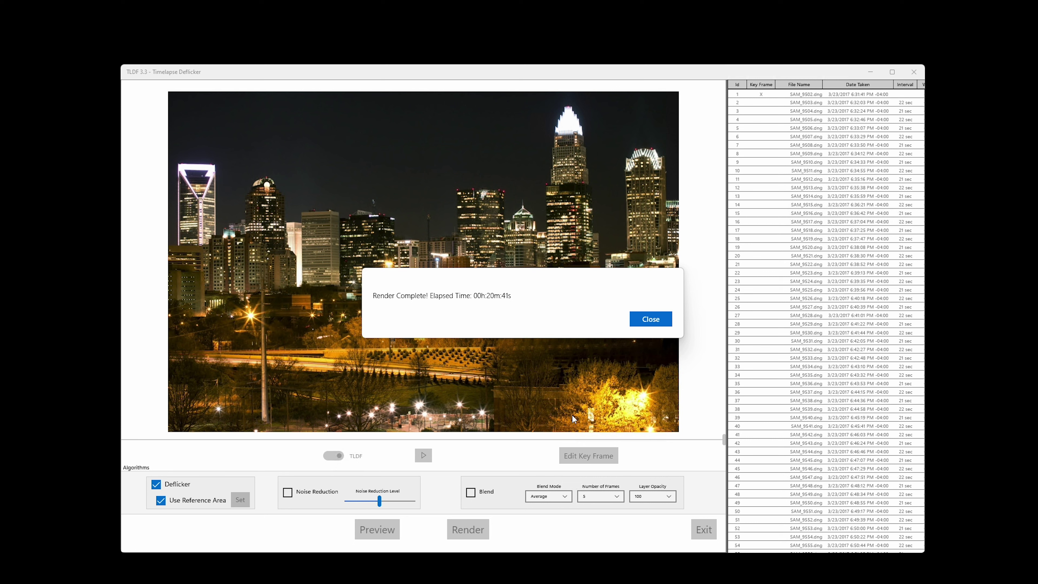
left_click(651, 319)
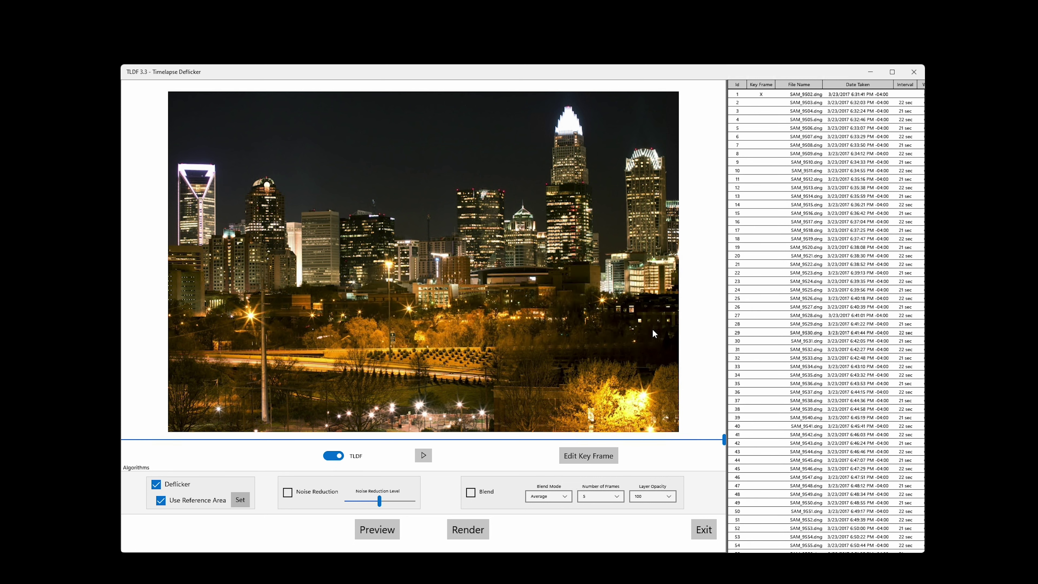
left_click(705, 536)
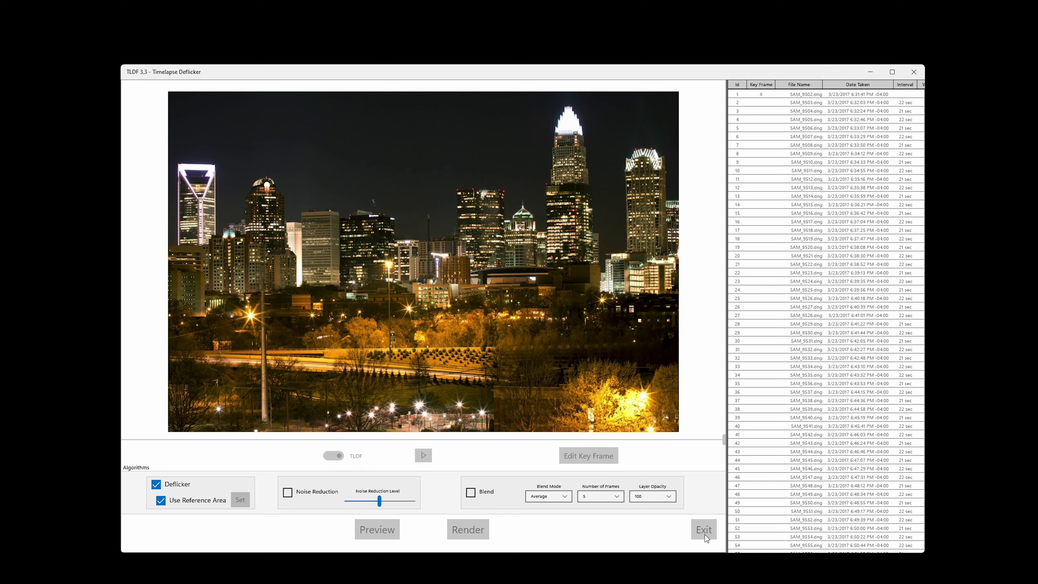